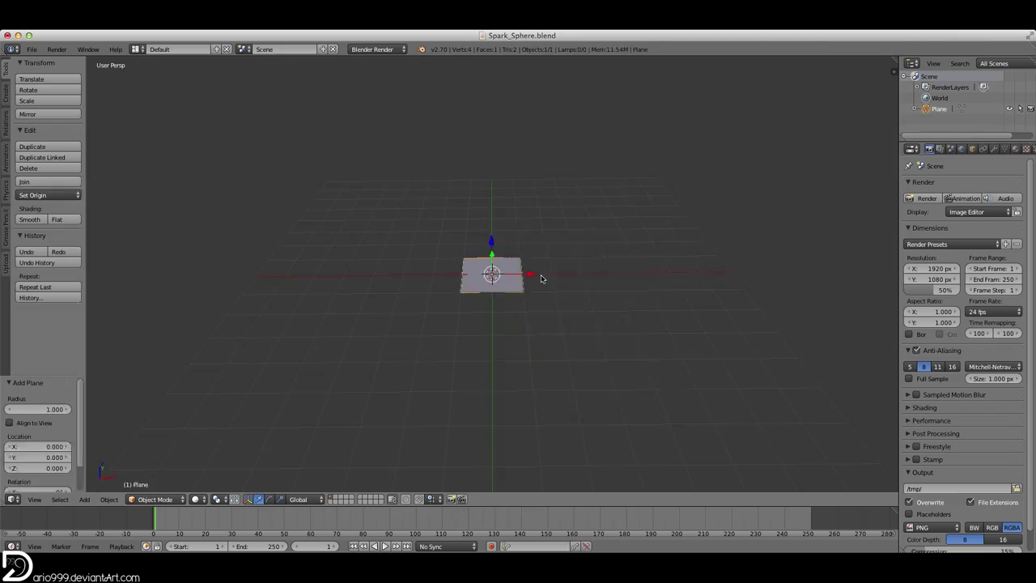
Step: Enter Edit Mode on the sphere and view its mesh from directly above
{"action": "key", "text": "Tab"}
{"action": "key", "text": "z"}
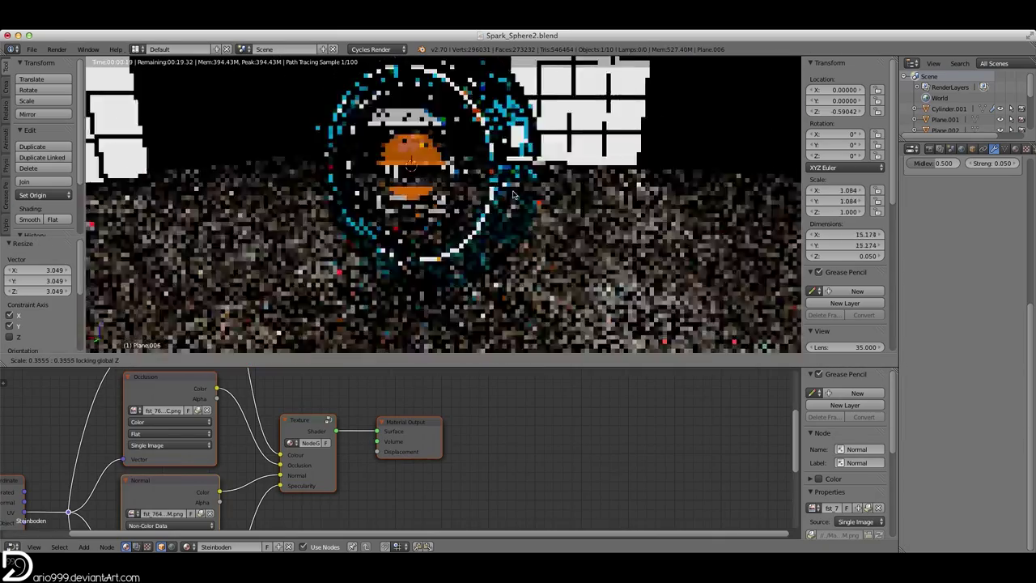
Step: Delete the extra noisy floor plane, Plane.006
{"action": "key", "text": "Delete"}
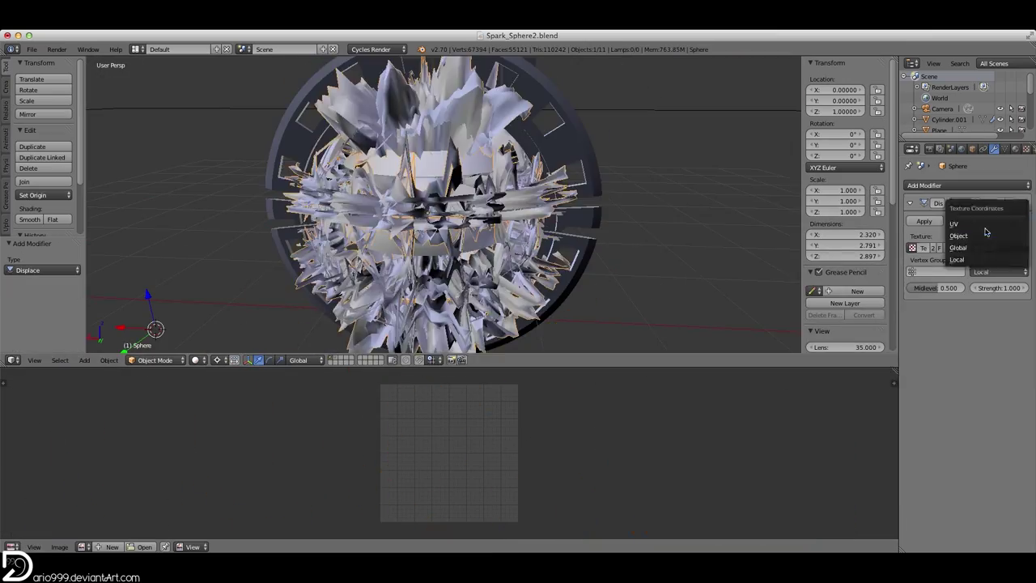
Step: Switch the viewport to a live Cycles rendered preview
{"action": "key", "text": "shift+z"}
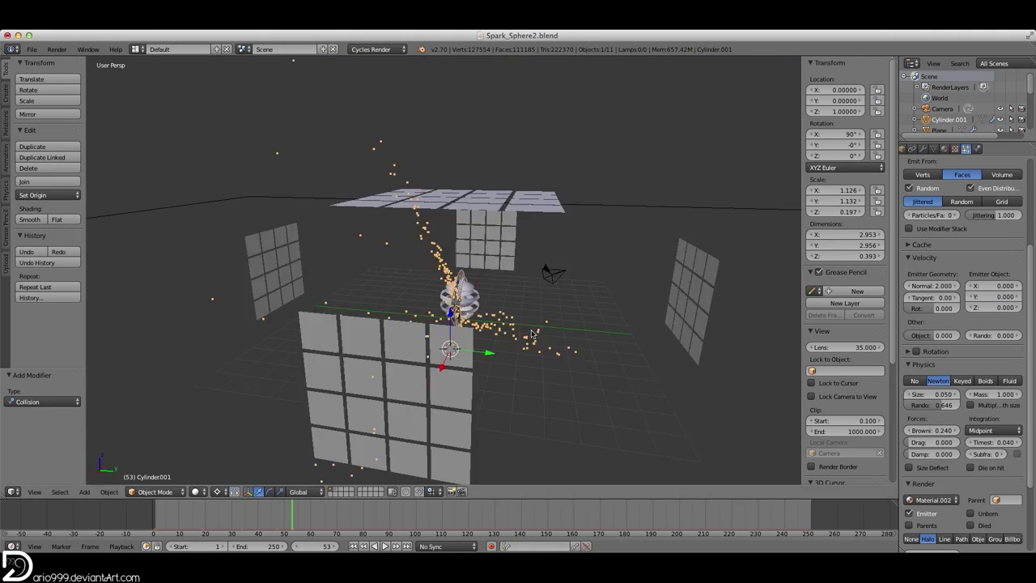
Step: Enlarge the spark particles to size 0.140 in the spark particle settings
{"action": "key", "text": "shift+a"}
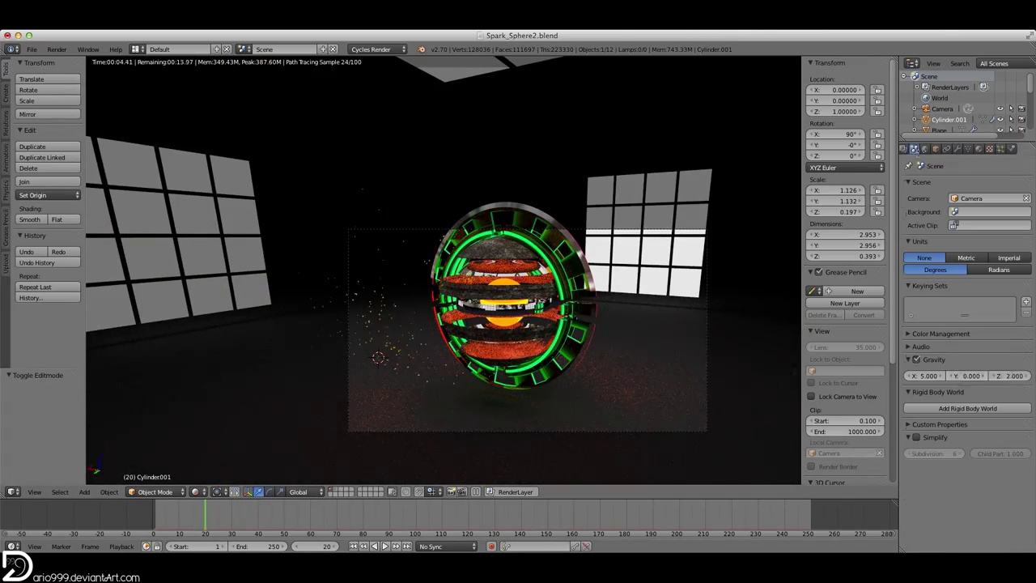
{"action": "left_click", "coordinate": [1000, 150]}
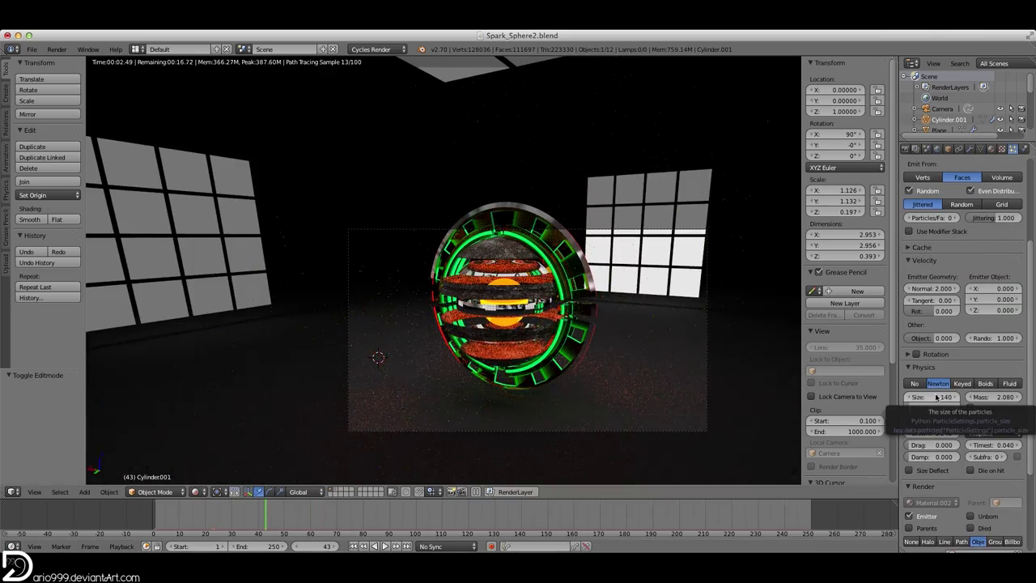
{"action": "left_click", "coordinate": [949, 395]}
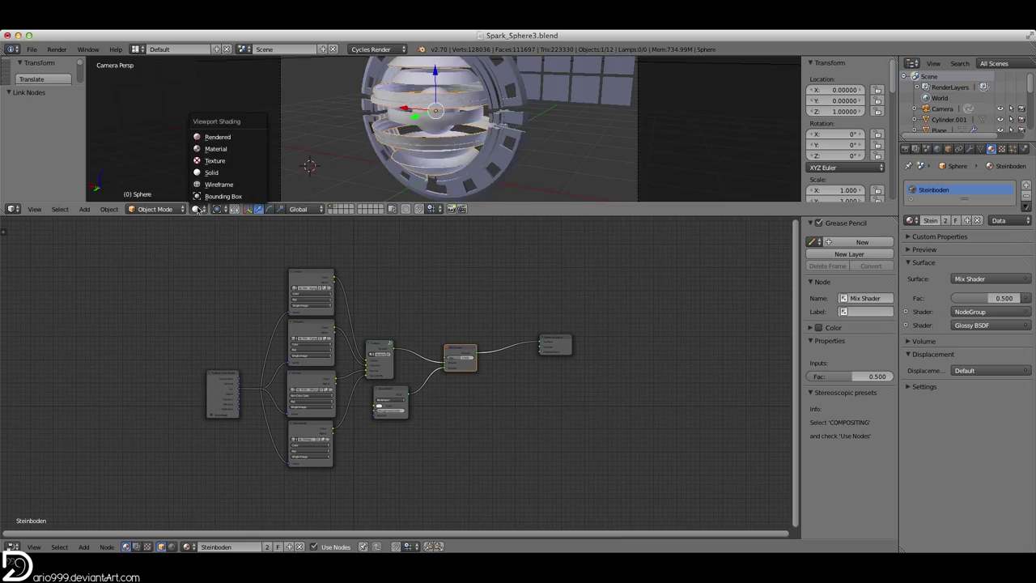
Step: Preview the spheres with rendered shading and rotate the second sphere around the Z axis
{"action": "left_click", "coordinate": [214, 134]}
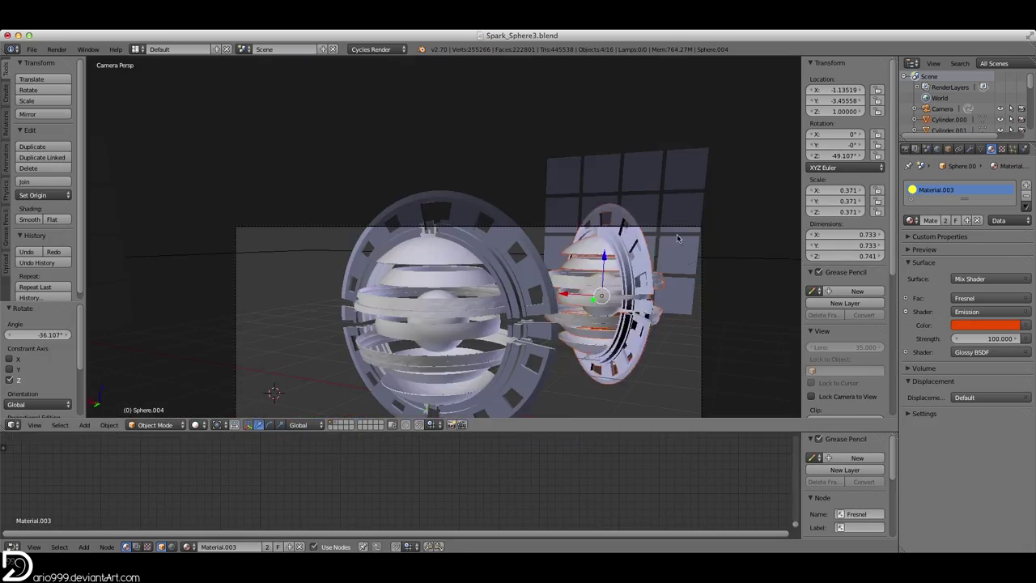
{"action": "key", "text": "alt+r"}
{"action": "key", "text": "r"}
{"action": "key", "text": "z"}
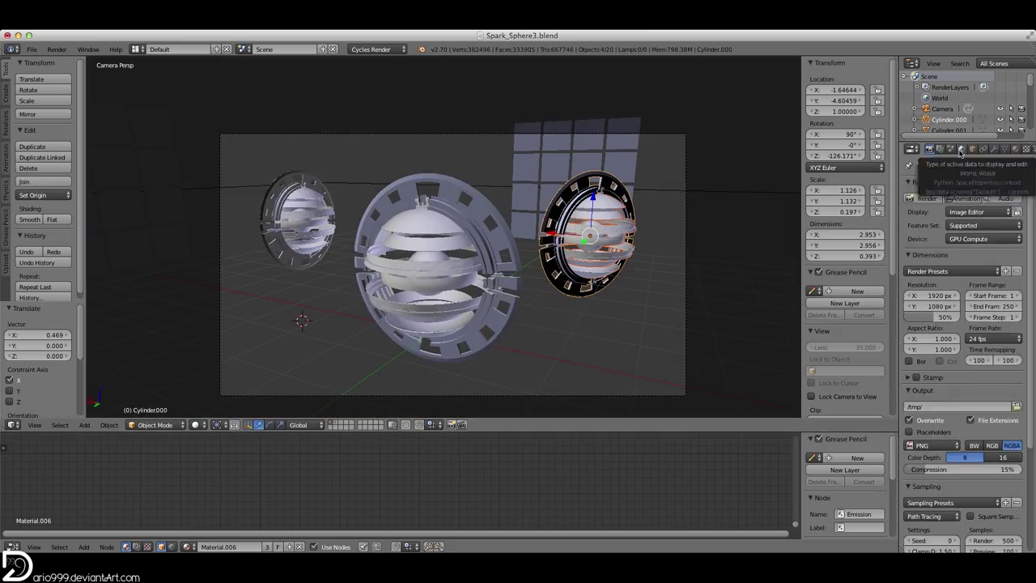
Step: Show the live Cycles render through the camera view
{"action": "left_click", "coordinate": [195, 424]}
{"action": "left_click", "coordinate": [220, 398]}
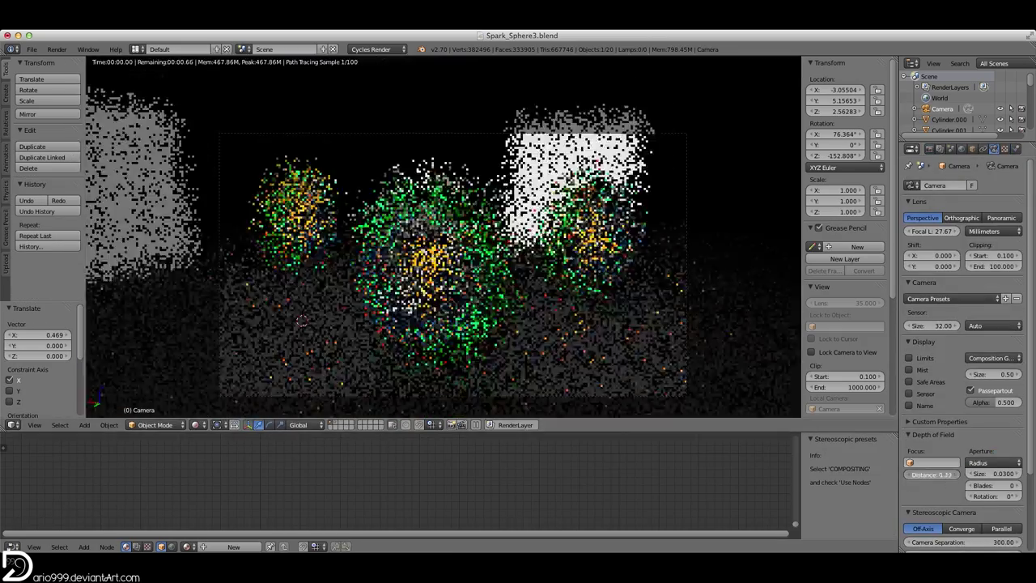
{"action": "scroll", "coordinate": [443, 234], "scroll_direction": "up", "scroll_amount": 4}
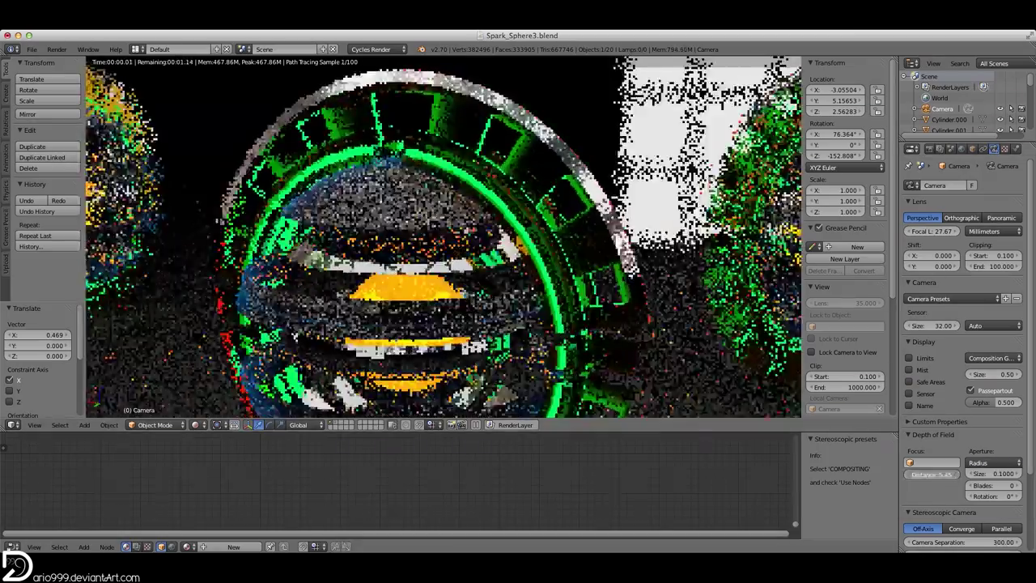
Step: Set the depth-of-field aperture size to 0.05, testing and then clearing a render border
{"action": "key", "text": "ctrl+b"}
{"action": "left_click_drag", "start_coordinate": [349, 295], "coordinate": [426, 350]}
{"action": "type", "text": "0.05"}
{"action": "key", "text": "Return"}
{"action": "key", "text": "ctrl+alt+b"}
{"action": "scroll", "coordinate": [537, 329], "scroll_direction": "down", "scroll_amount": 3}
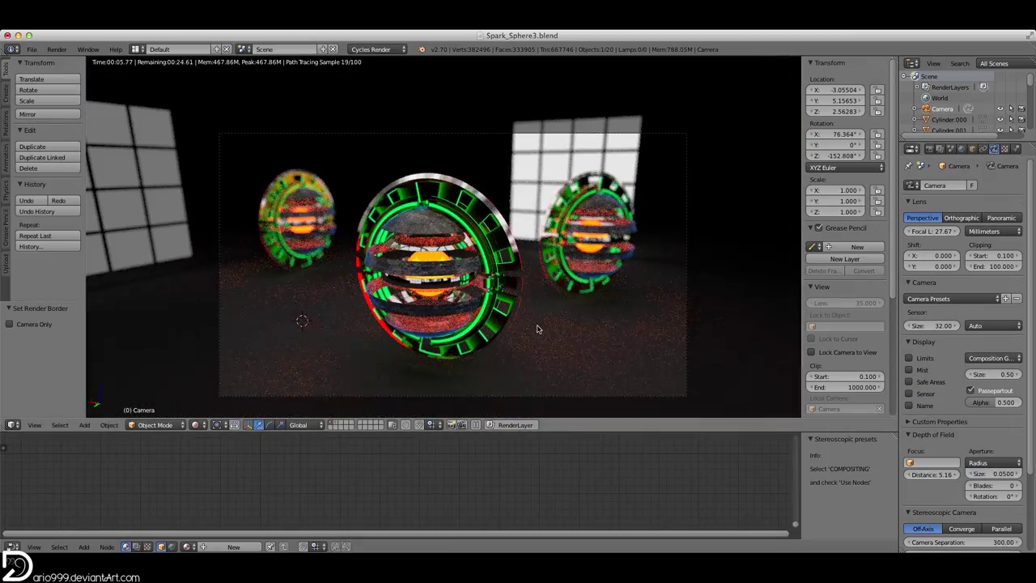